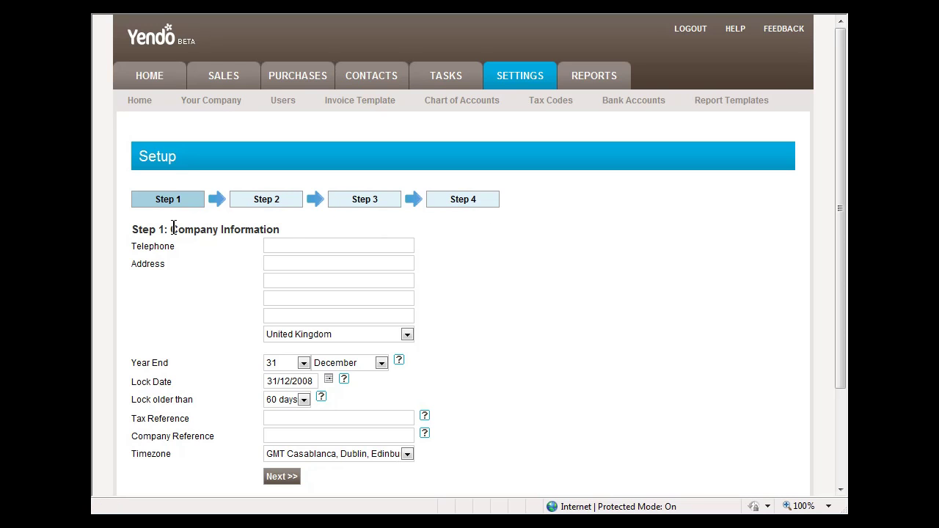
# - Enter the company's telephone number and the street and town lines of its address
pyautogui.click(292, 246)
pyautogui.write('12345')
pyautogui.click(331, 262)
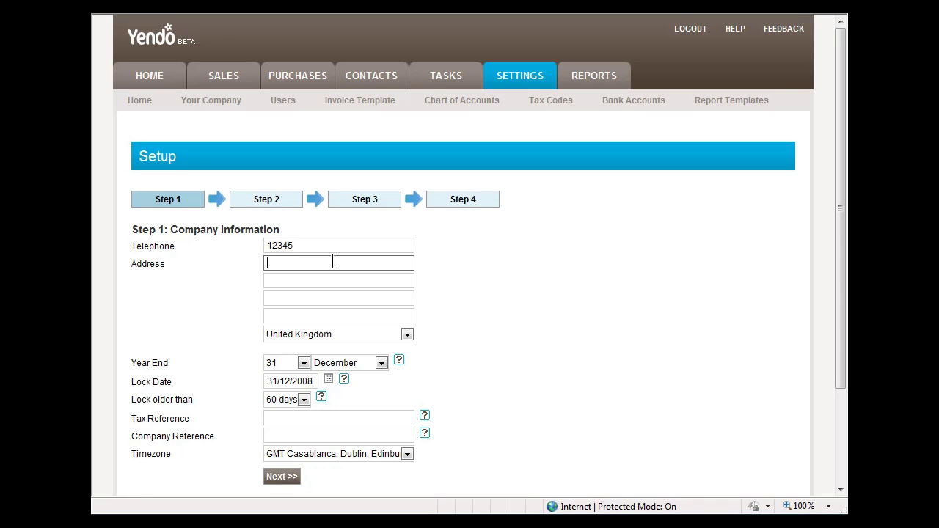
pyautogui.write('My Street')
pyautogui.click(331, 280)
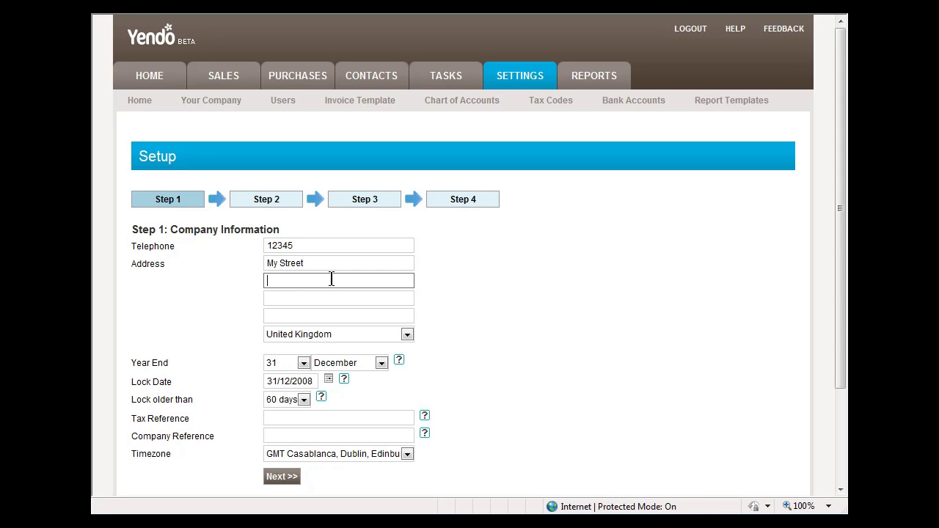
pyautogui.write('My Town')
pyautogui.click(511, 353)
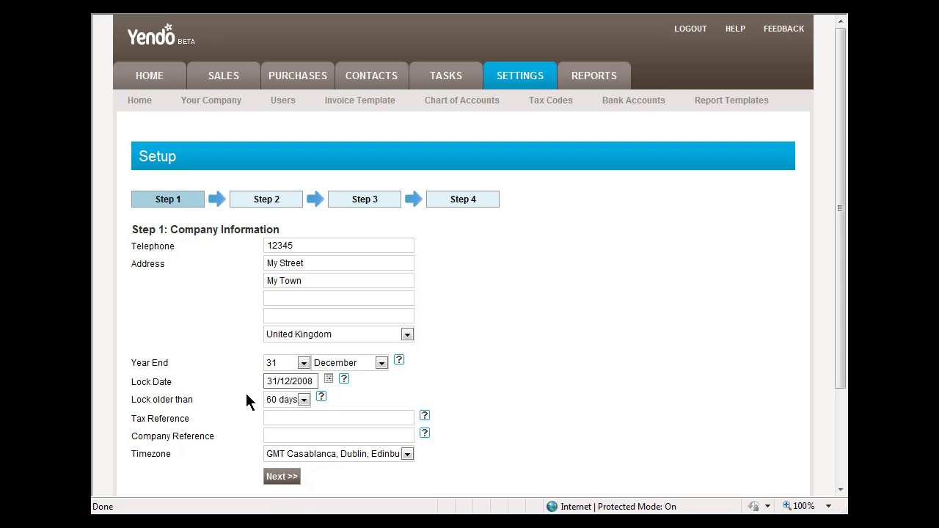
# - Set the company's Lock older than period to 30 days
pyautogui.click(303, 399)
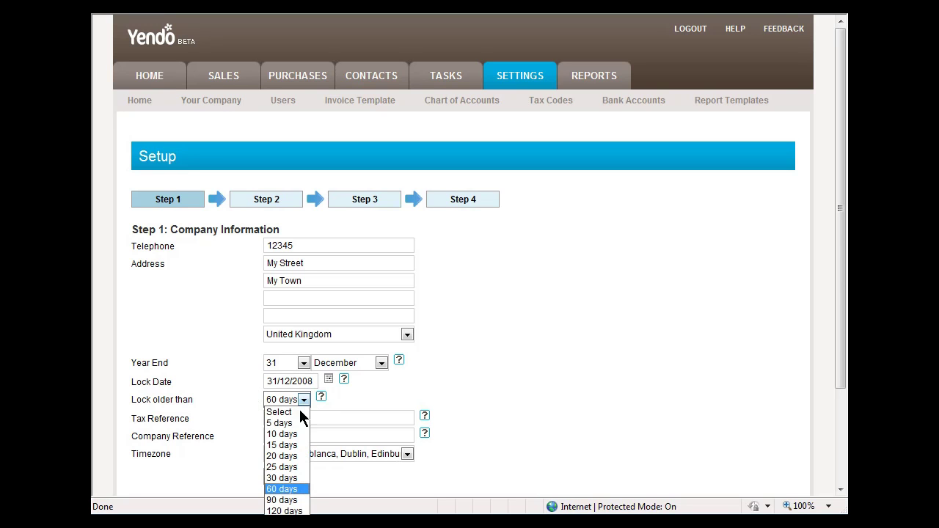
pyautogui.click(282, 477)
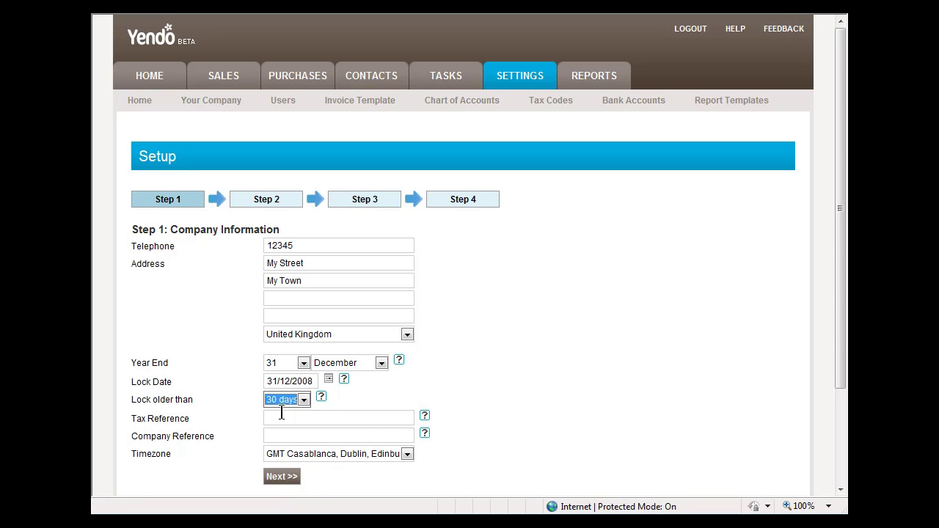
pyautogui.hotkey('shift', 'Tab')
# - Enter the company's tax reference and company reference, and continue to the Bank Account step
pyautogui.click(300, 418)
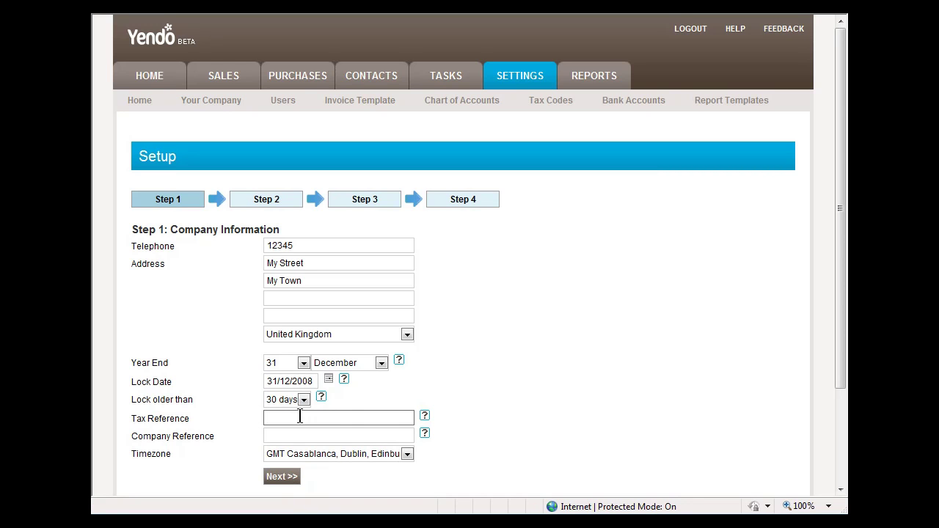
pyautogui.write('12345')
pyautogui.click(316, 436)
pyautogui.write('12345')
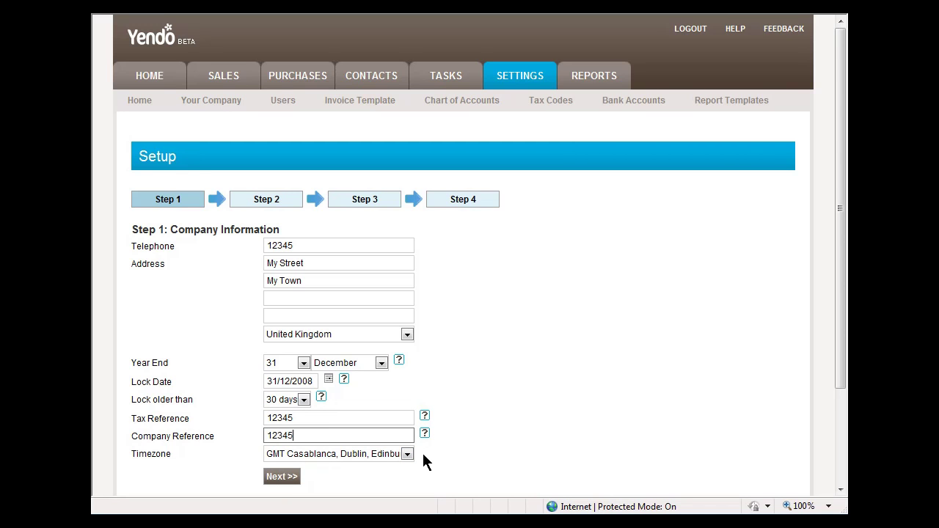
pyautogui.click(313, 475)
pyautogui.click(274, 475)
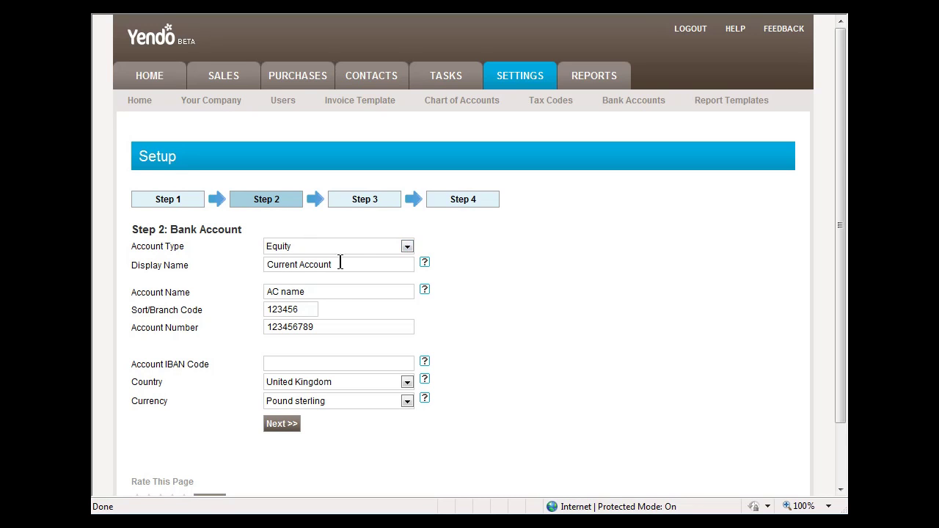
# - Go through the prefilled bank account details, keep them as they are, and continue to the Add Contacts step
pyautogui.moveTo(341, 264); pyautogui.dragTo(236, 256)
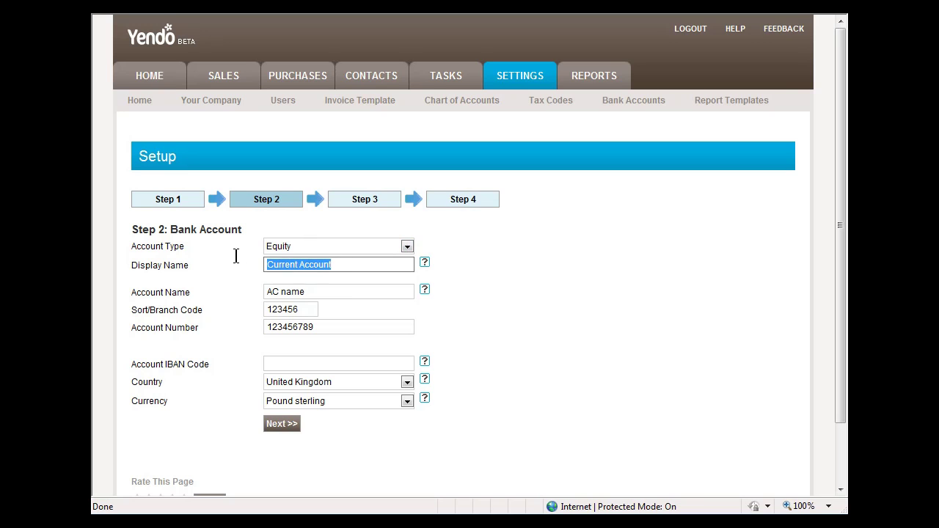
pyautogui.click(327, 292)
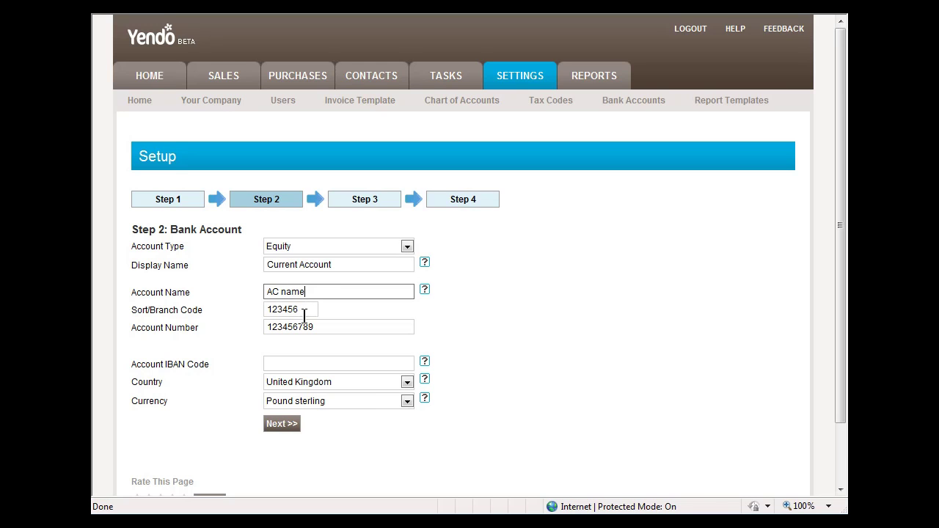
pyautogui.click(305, 309)
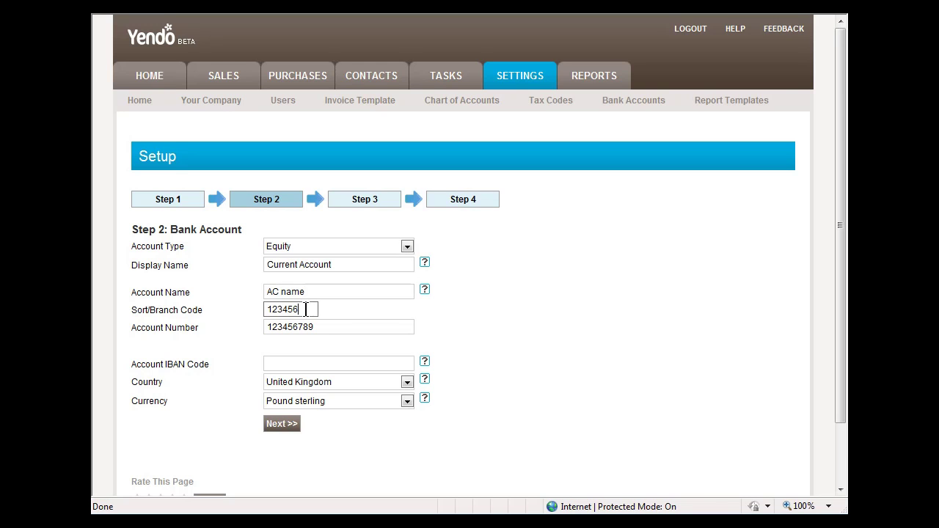
pyautogui.click(328, 323)
pyautogui.click(297, 363)
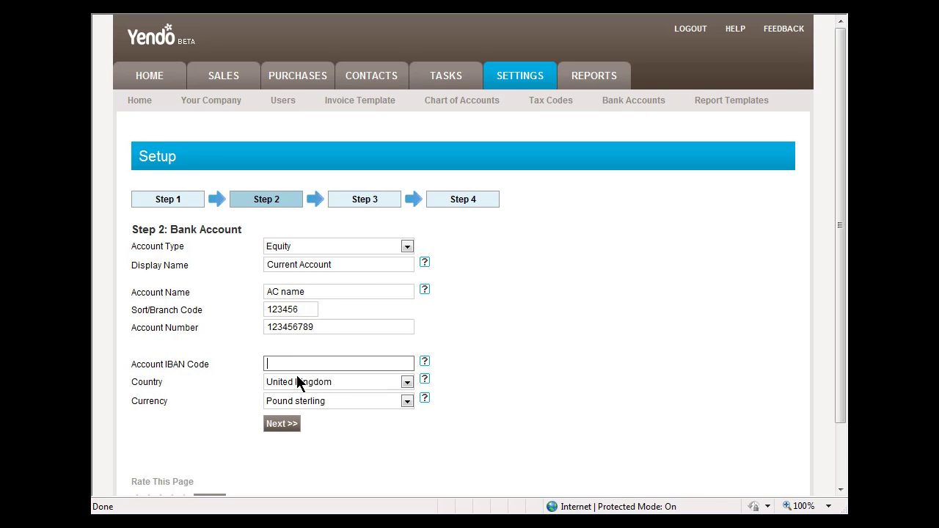
pyautogui.click(282, 423)
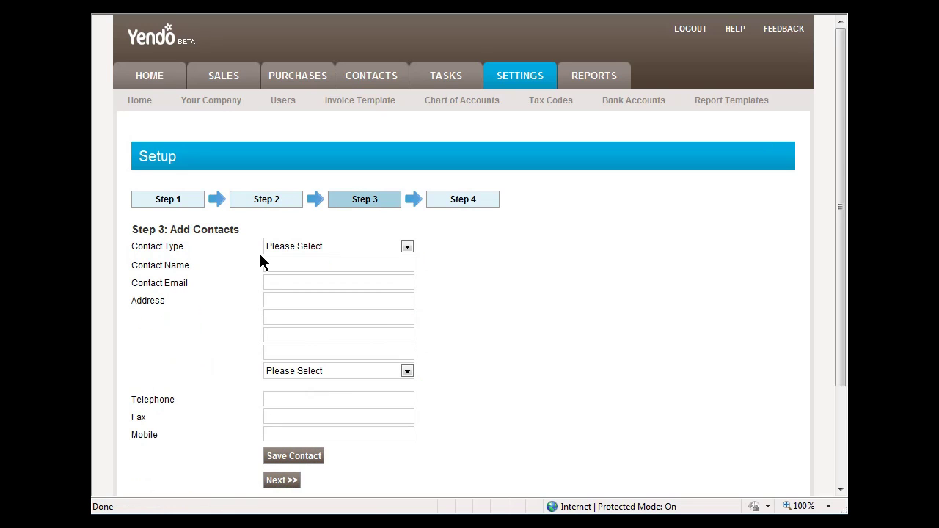
# - Start a new contact of type Customer and enter the contact's name and e-mail address
pyautogui.click(285, 247)
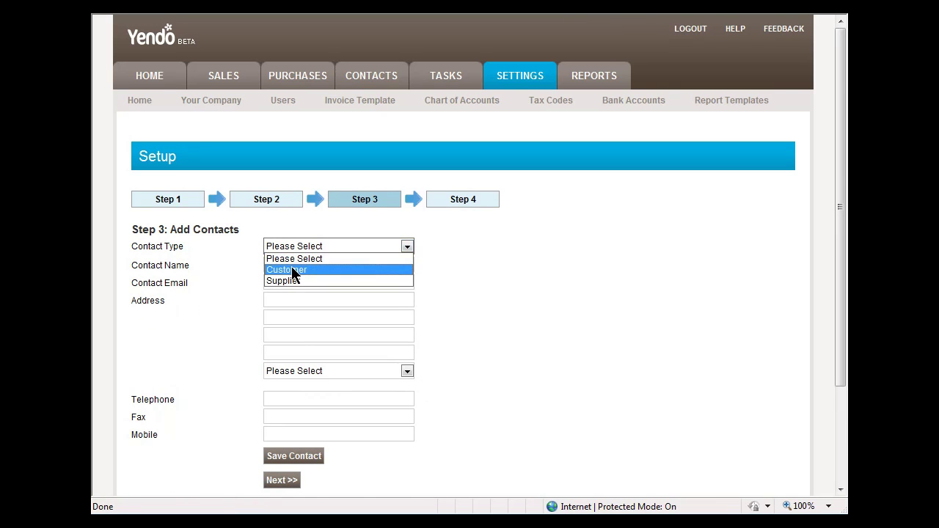
pyautogui.click(294, 270)
pyautogui.click(293, 265)
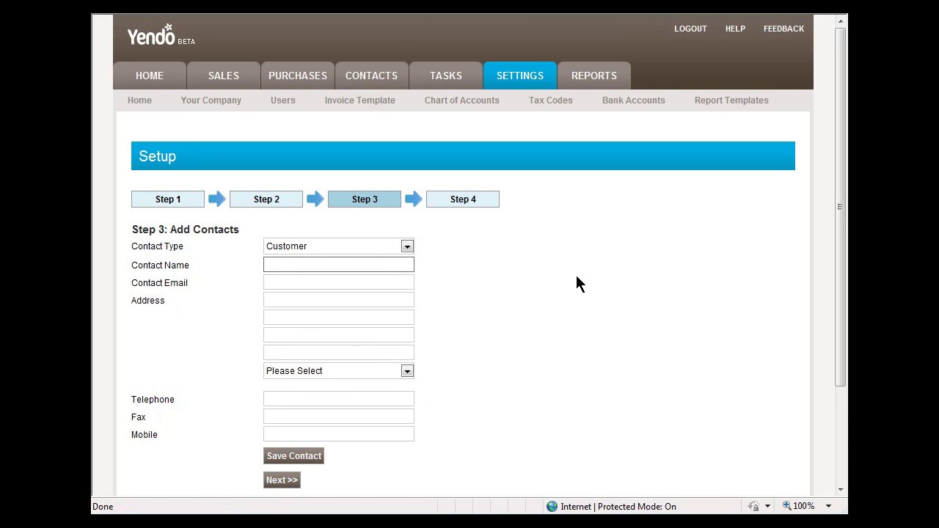
pyautogui.write('My Customer')
pyautogui.click(331, 281)
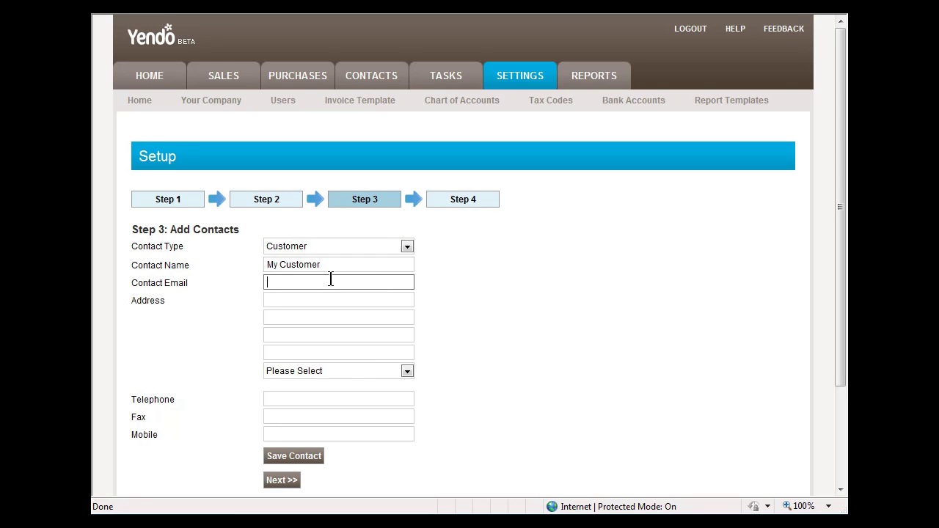
pyautogui.write('customer@customer.com')
# - Fill in the street and town lines of the customer contact's address
pyautogui.click(294, 299)
pyautogui.write('My Street')
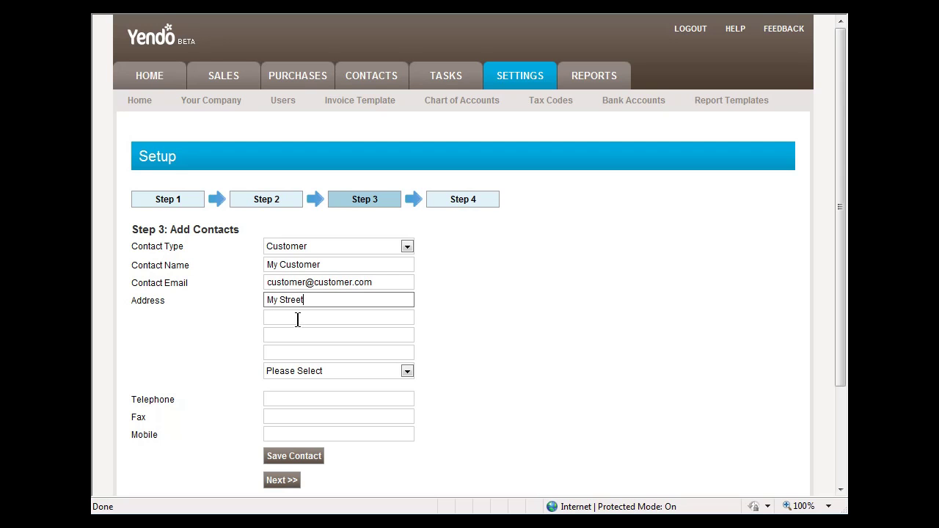
pyautogui.click(345, 321)
pyautogui.write('My ')
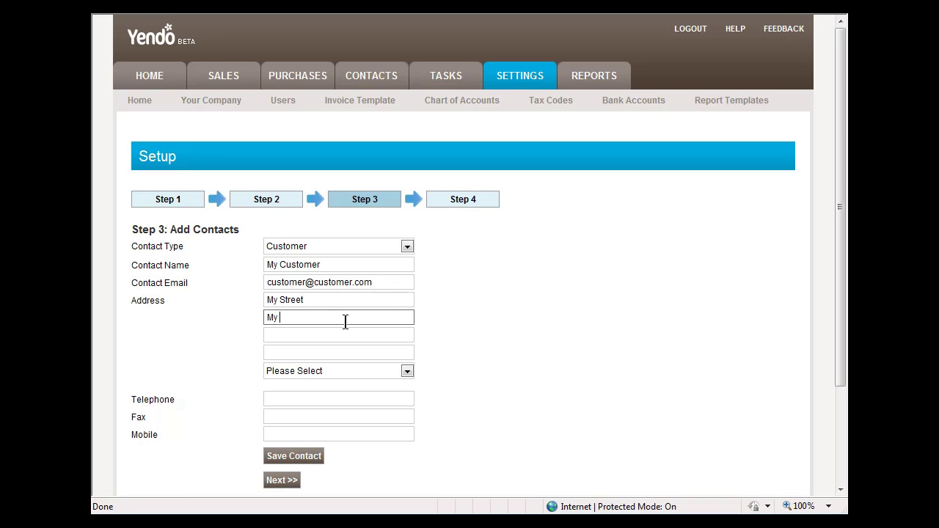
pyautogui.write('Town')
# - Set the country of the customer contact's address to United Kingdom
pyautogui.click(319, 371)
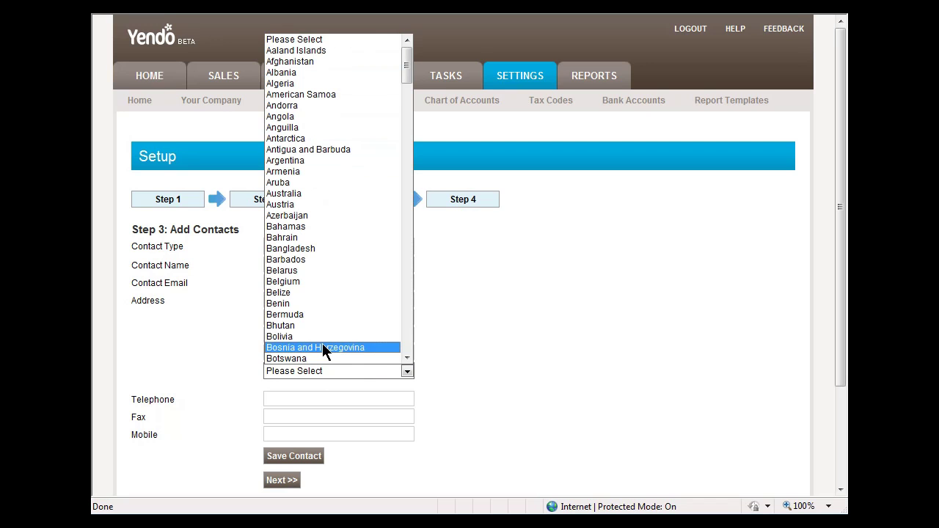
pyautogui.press('u')
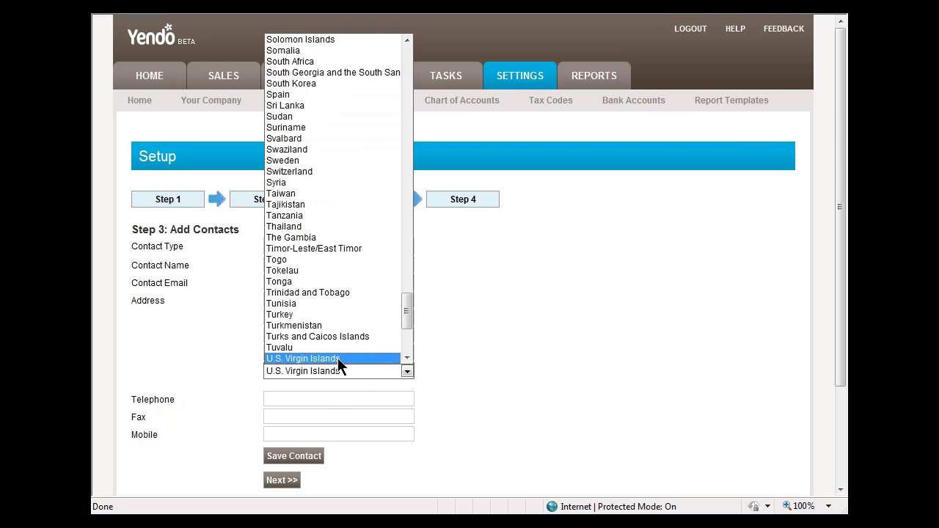
pyautogui.press('Down')
pyautogui.press('Down')
pyautogui.press('Down')
pyautogui.press('Down')
pyautogui.press('Down')
pyautogui.press('Down')
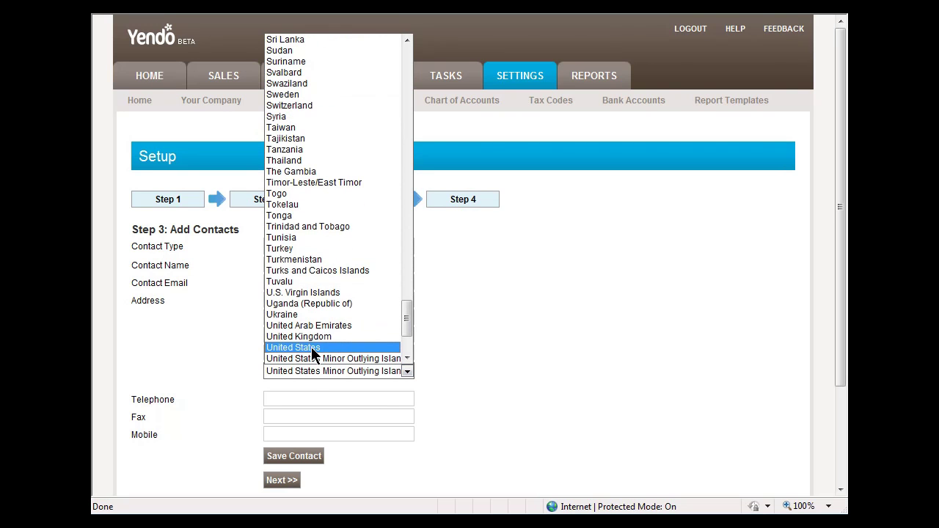
pyautogui.click(319, 332)
pyautogui.click(549, 416)
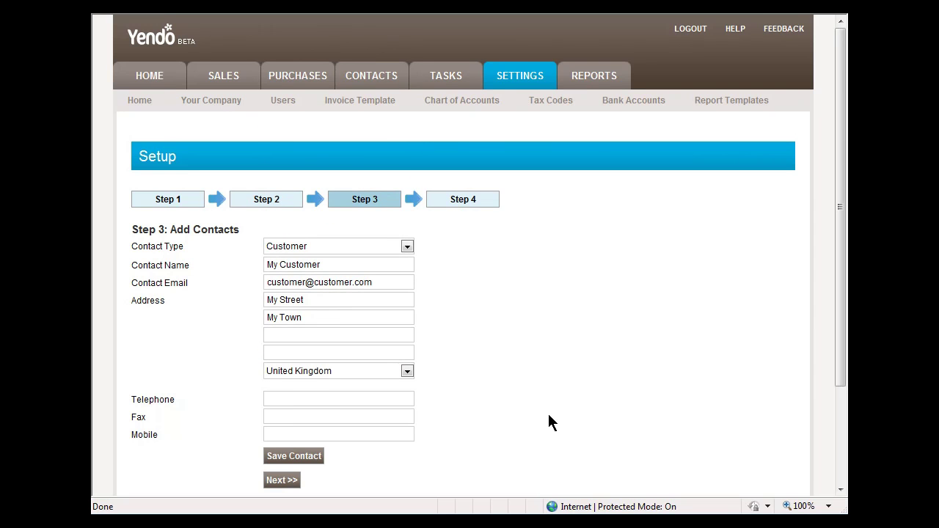
# - Enter the customer contact's telephone, fax and mobile numbers and save the contact
pyautogui.click(298, 398)
pyautogui.write('12345')
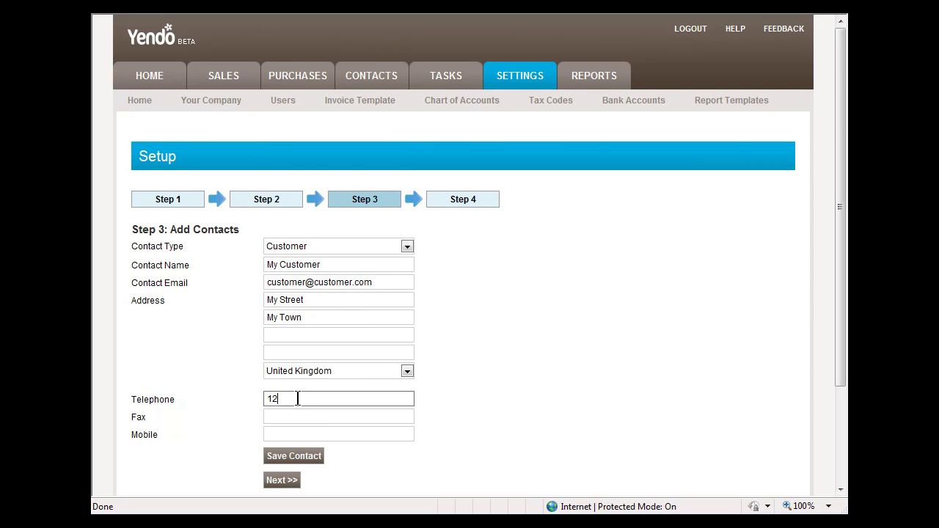
pyautogui.click(318, 418)
pyautogui.write('12345')
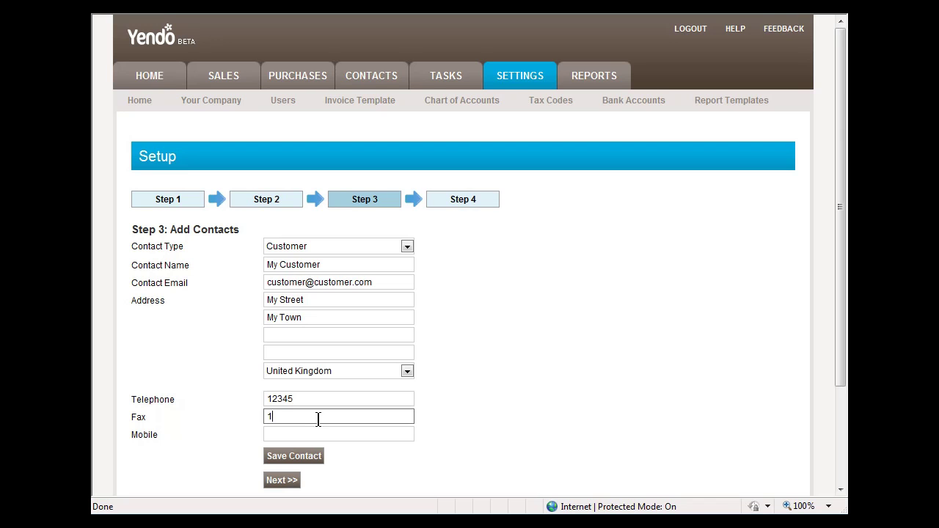
pyautogui.click(319, 434)
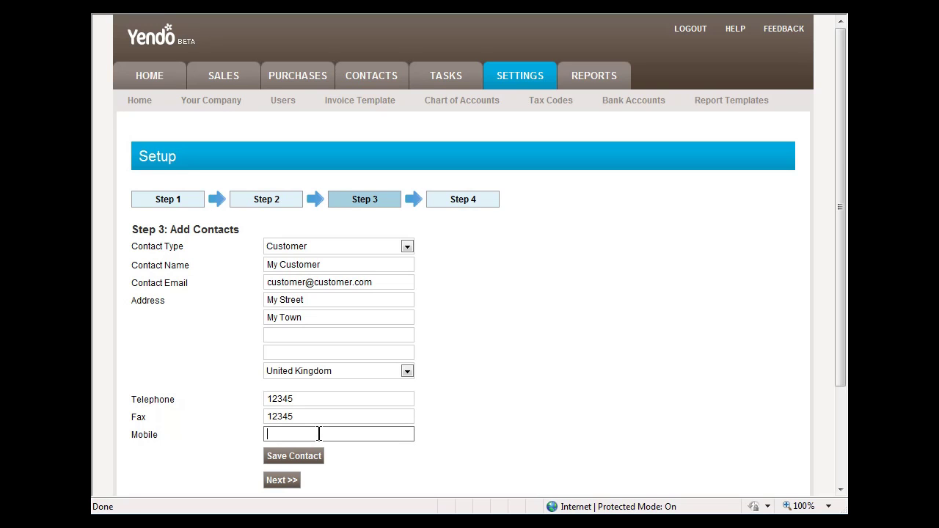
pyautogui.write('12345')
pyautogui.click(304, 457)
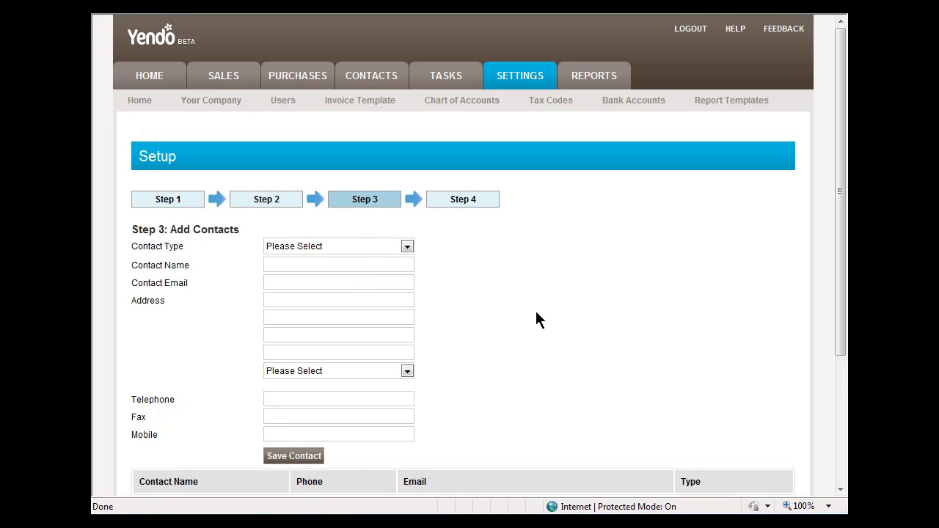
# - Check the available contact types without adding another contact, and continue to the Opening Balances step
pyautogui.scroll(-2, 536, 316)
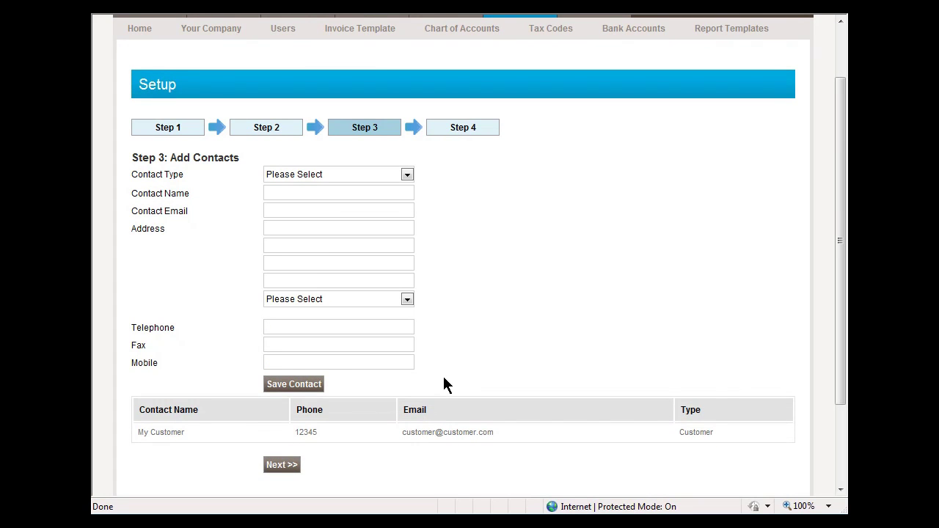
pyautogui.click(407, 175)
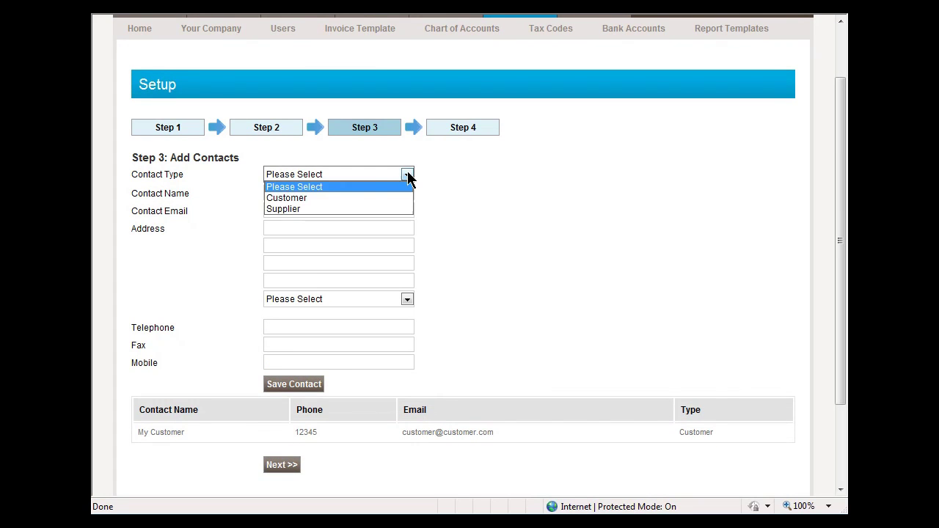
pyautogui.click(407, 175)
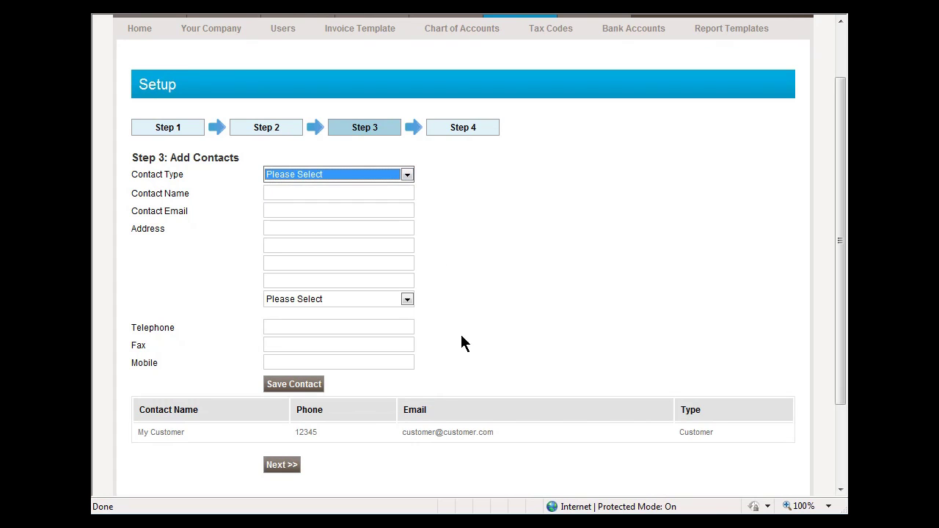
pyautogui.click(278, 465)
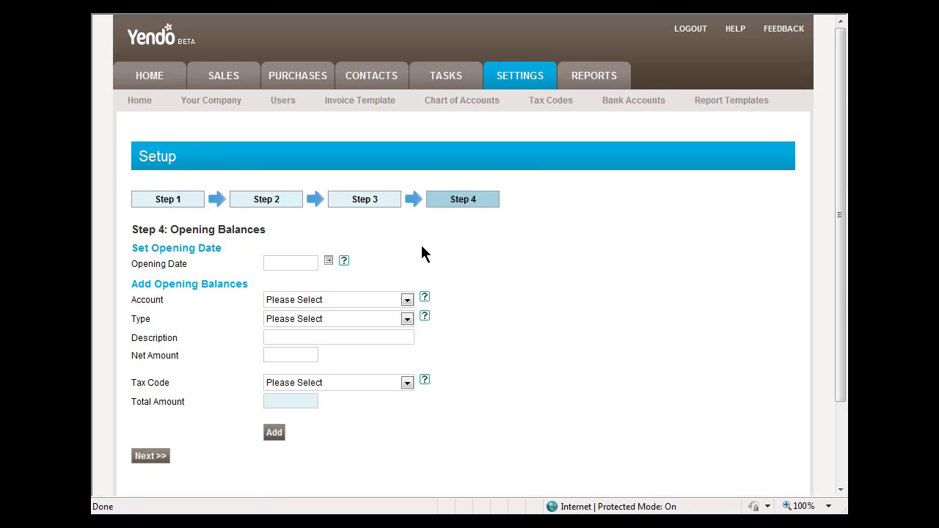
# - Set the opening date for the balances to 30/12/2009
pyautogui.click(329, 261)
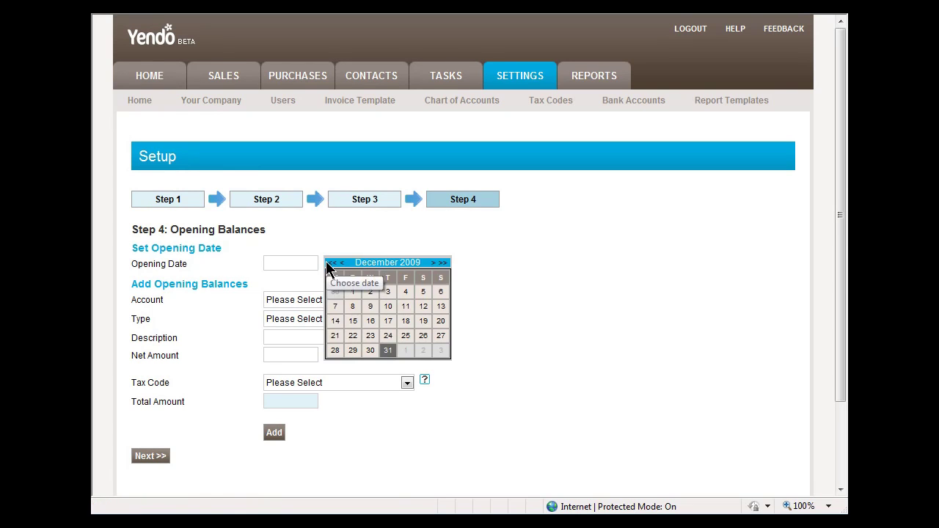
pyautogui.click(369, 352)
pyautogui.click(503, 259)
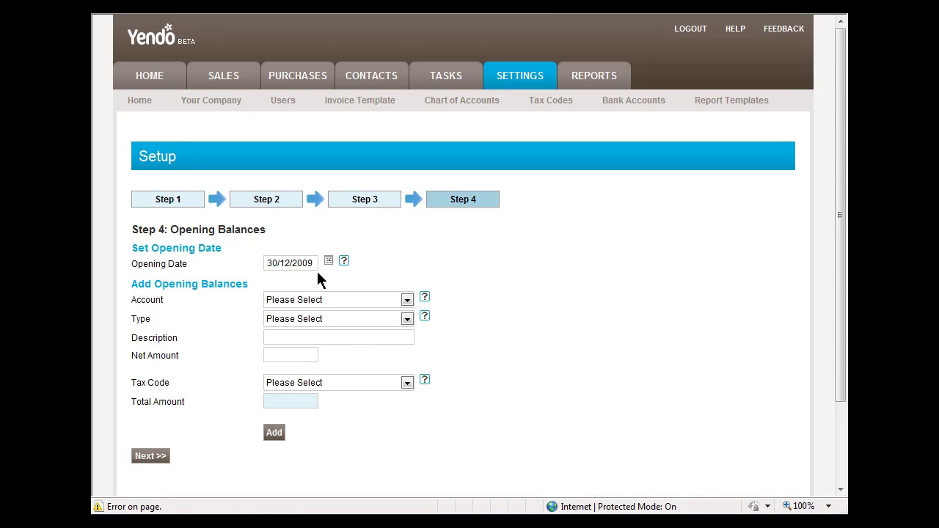
# - Fill in an opening balance for the Advertising account with type Credit and a net amount of 100
pyautogui.click(300, 300)
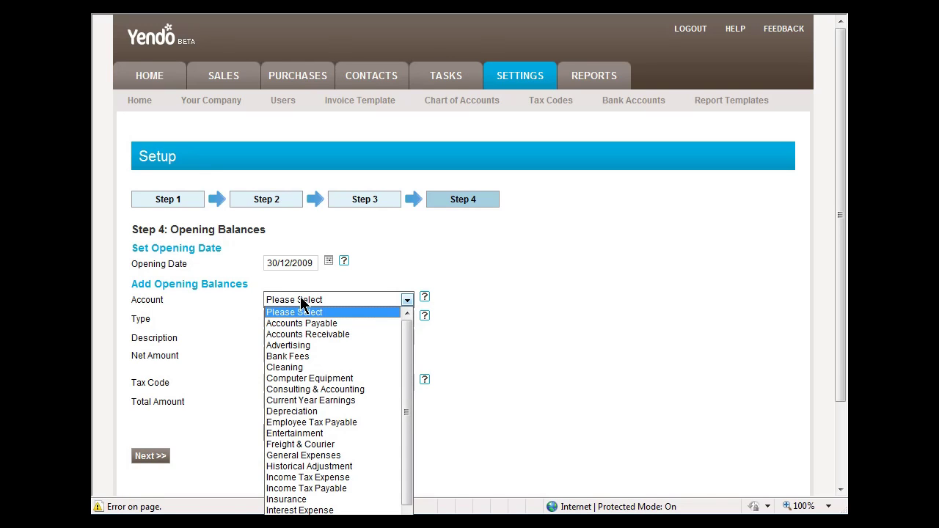
pyautogui.click(308, 346)
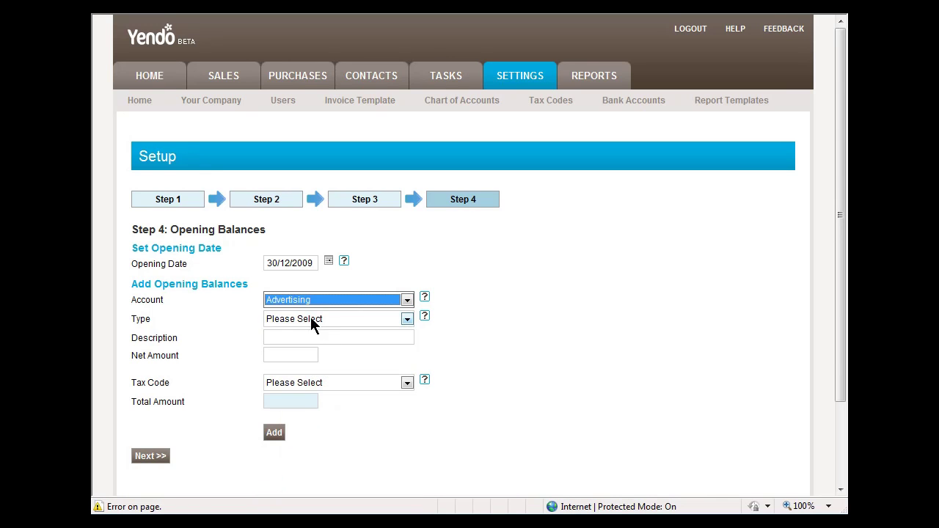
pyautogui.click(319, 317)
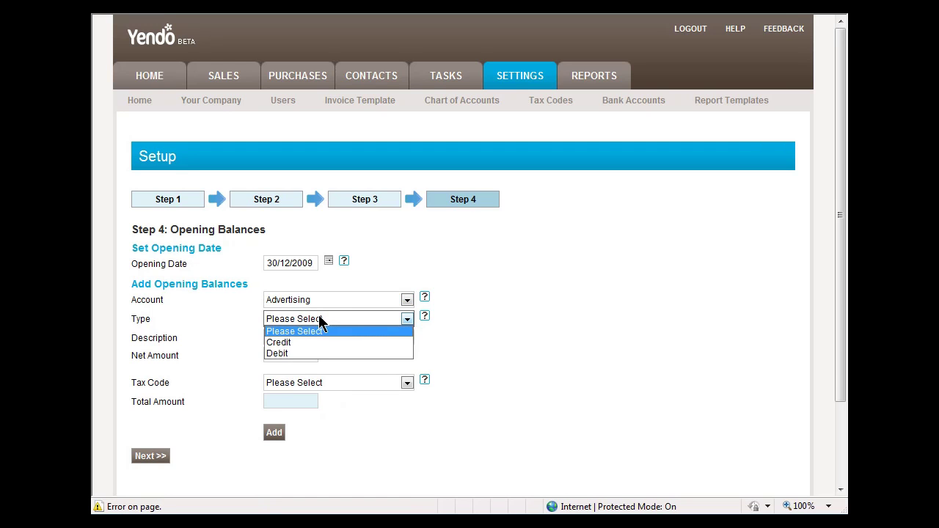
pyautogui.click(297, 345)
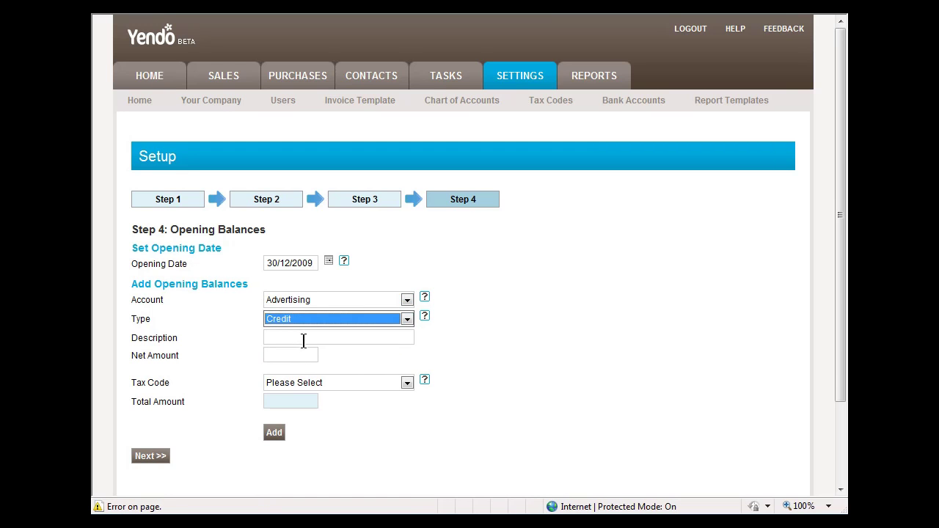
pyautogui.click(303, 339)
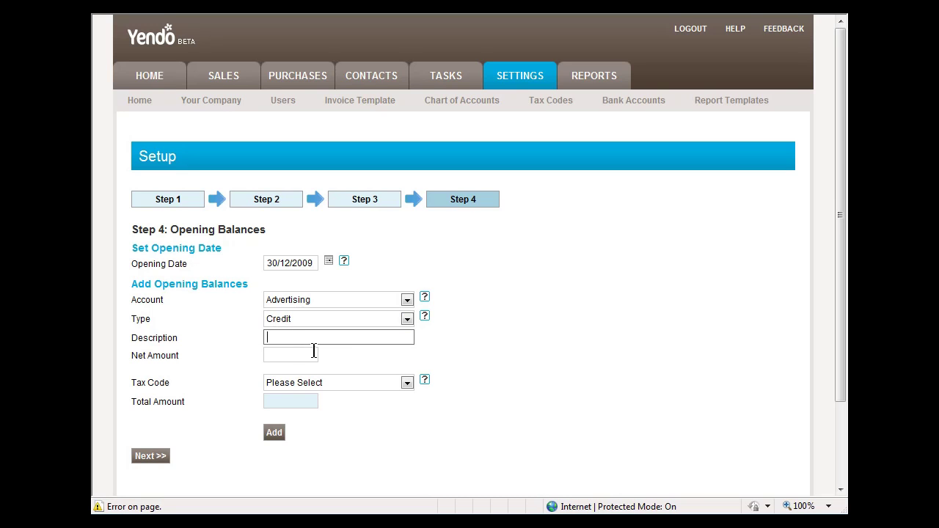
pyautogui.click(303, 355)
pyautogui.write('100')
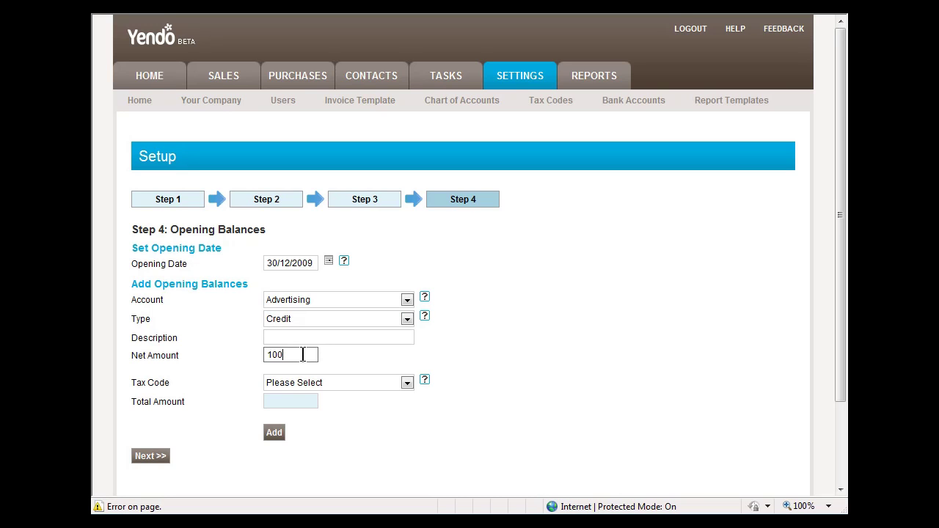
# - Set the opening balance's tax code to Zero Tax and add the entry to the opening balances
pyautogui.click(378, 385)
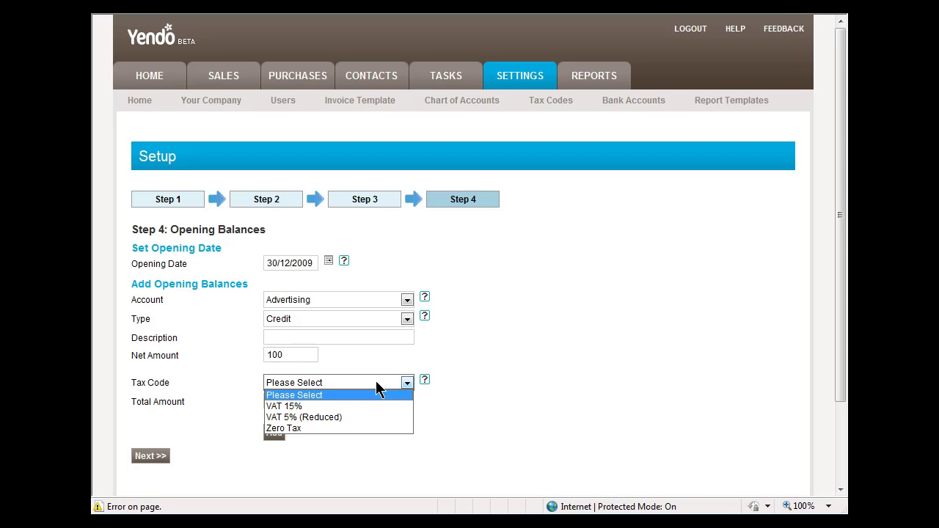
pyautogui.click(375, 385)
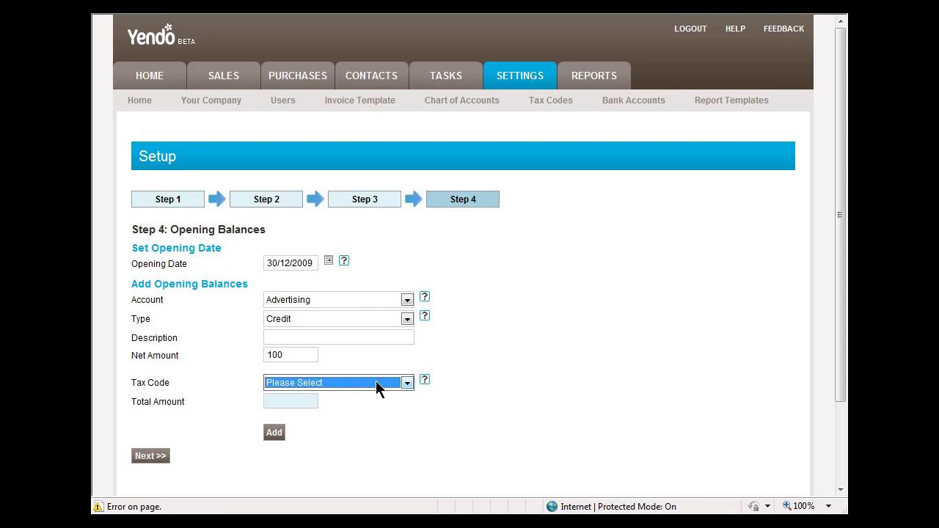
pyautogui.click(359, 418)
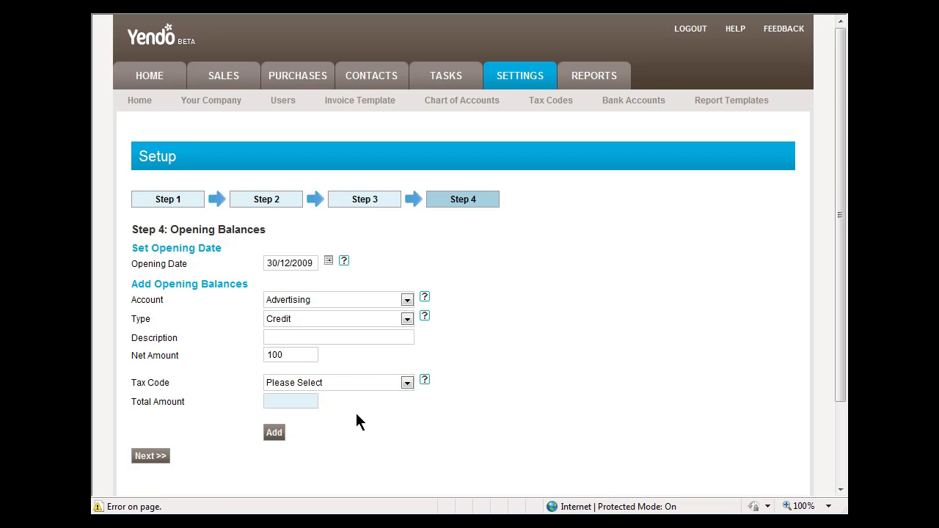
pyautogui.click(273, 433)
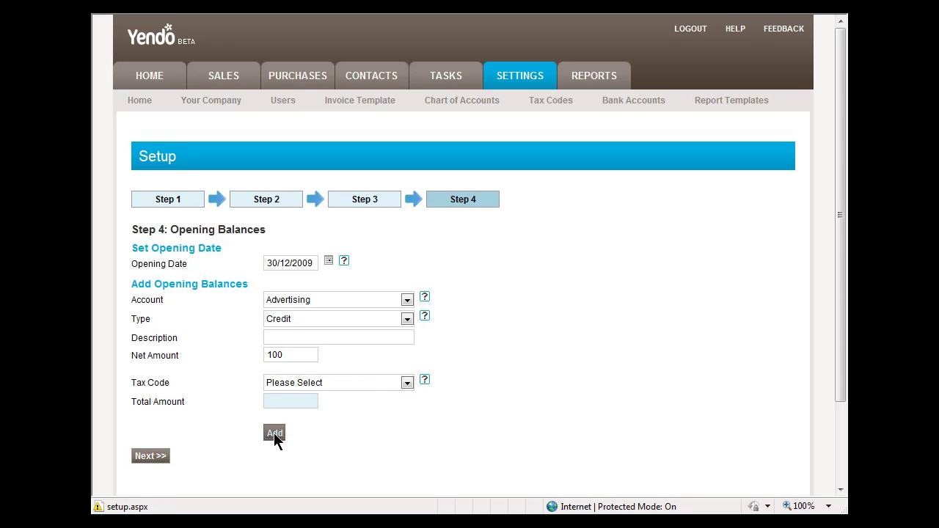
pyautogui.click(314, 386)
pyautogui.click(319, 430)
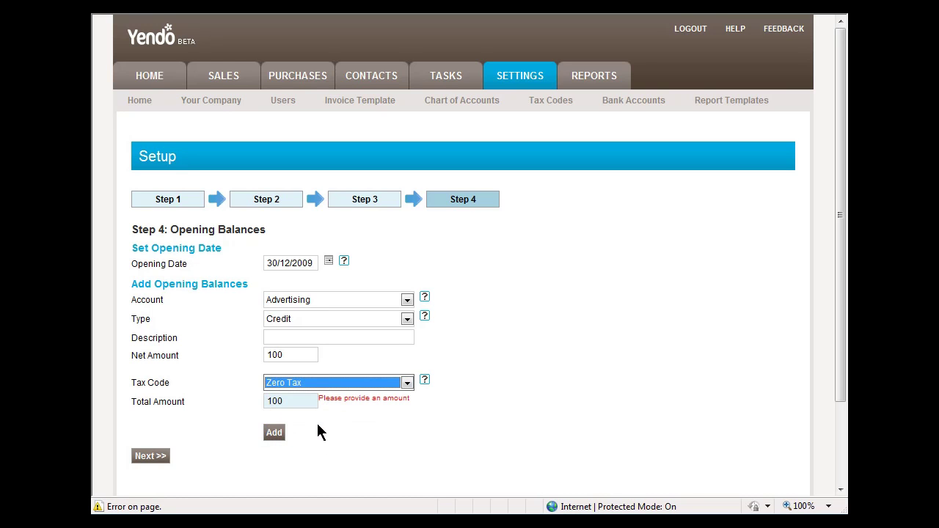
pyautogui.click(276, 432)
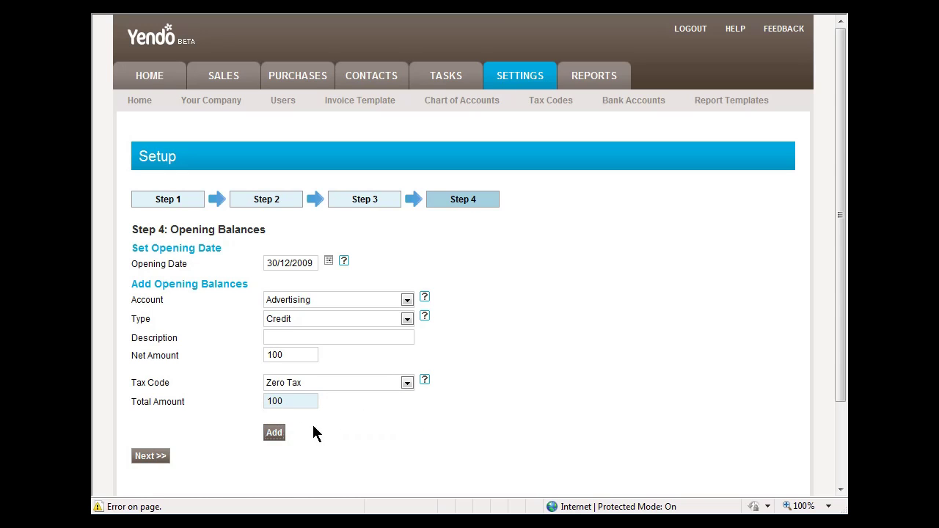
pyautogui.scroll(-1, 359, 427)
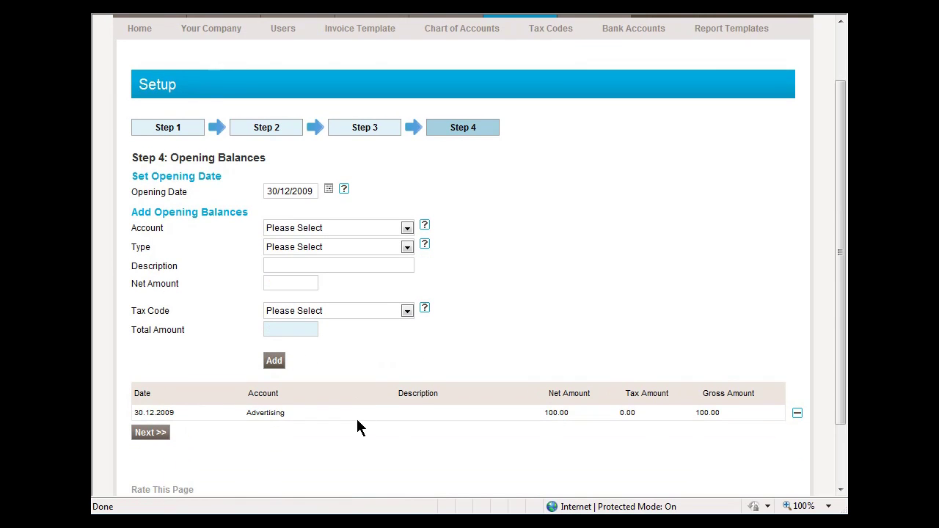